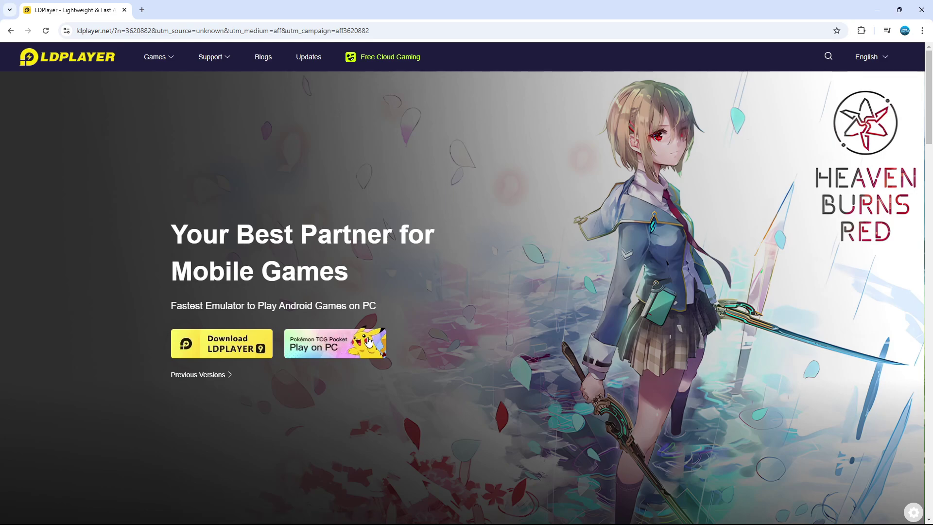
# Download the Pokémon TCG Pocket edition of LDPlayer9 and run its installer from Downloads.
pyautogui.click(342, 348)
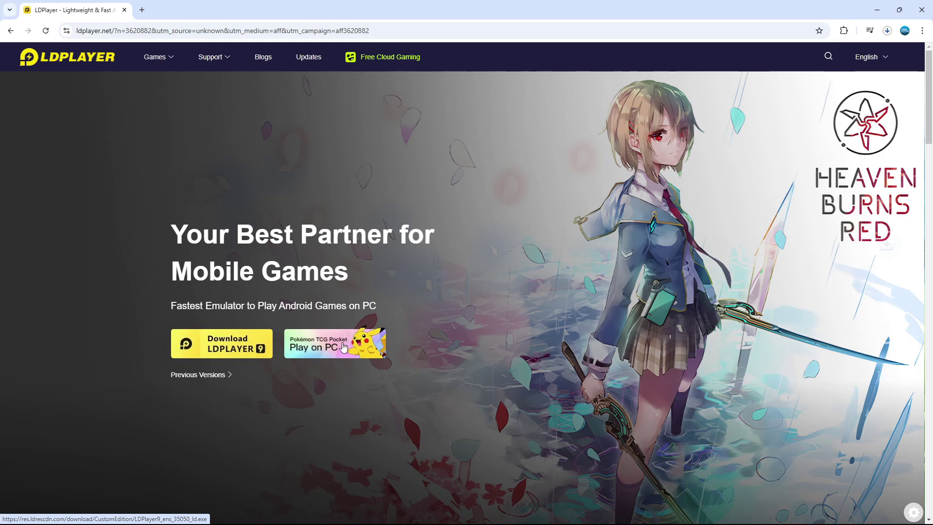
pyautogui.click(887, 31)
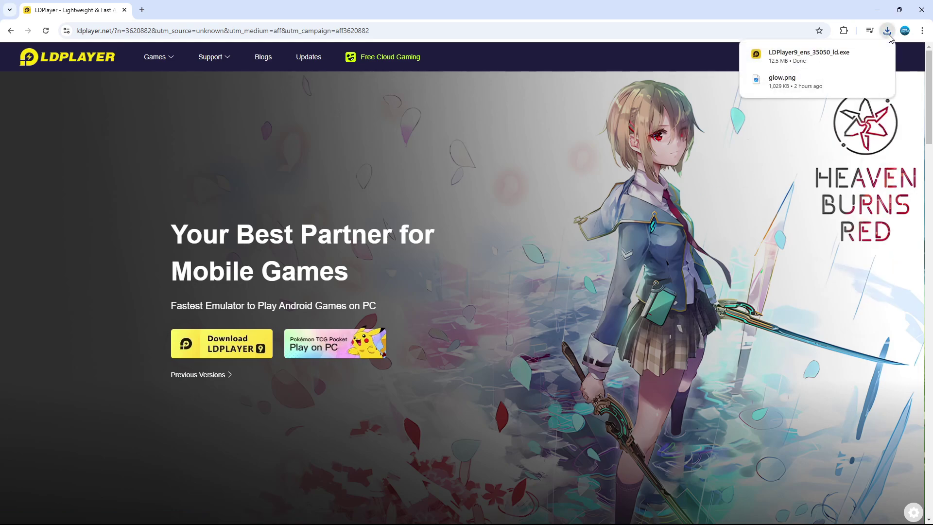
pyautogui.click(803, 57)
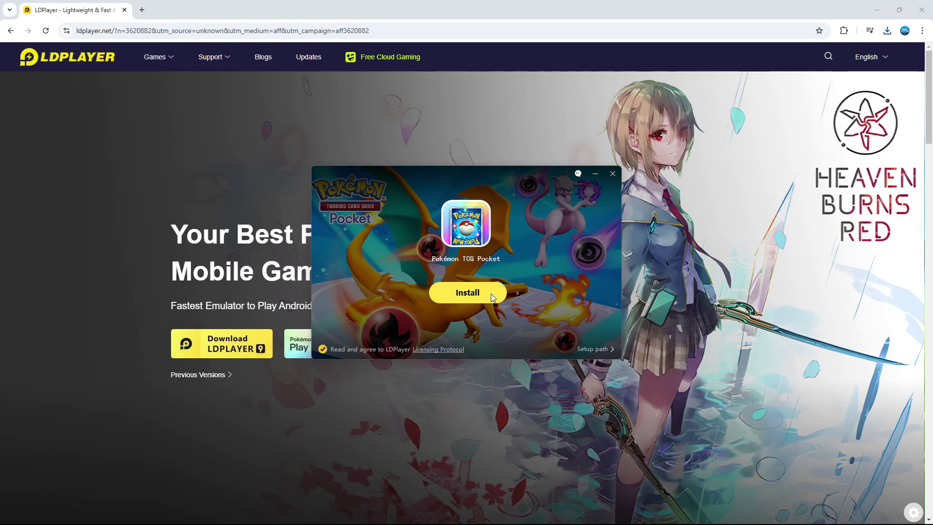
# Install LDPlayer 9 and wait until the emulator opens with its welcome window.
pyautogui.click(491, 295)
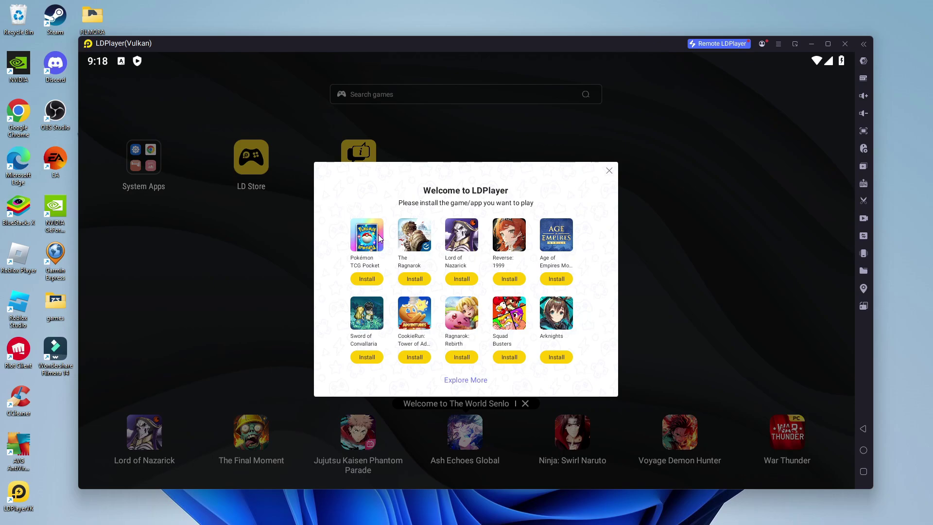
# Dismiss the Welcome to LDPlayer dialog to reach the Pokémon TCG Pocket Play Store page.
pyautogui.press('Escape')
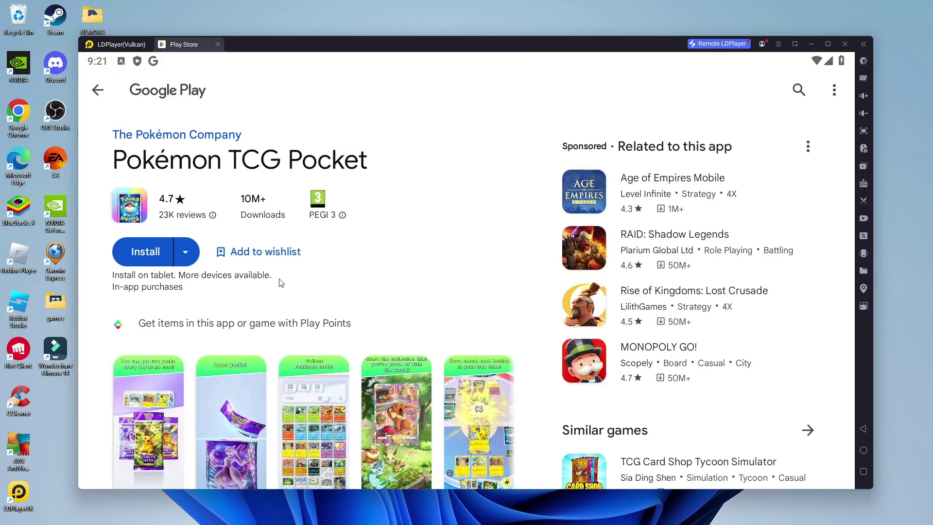
# Install Pokémon TCG Pocket, decline the Play Pass offer, and launch the game.
pyautogui.click(149, 253)
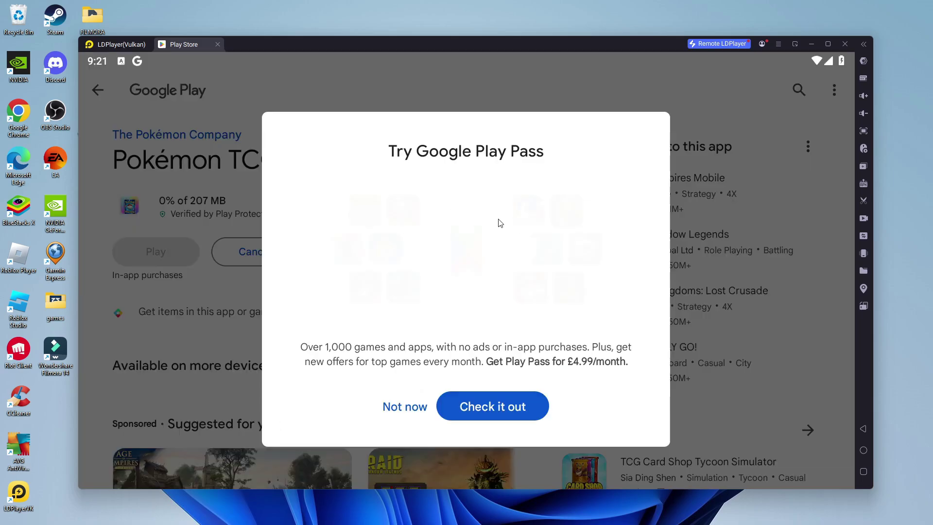
pyautogui.click(387, 405)
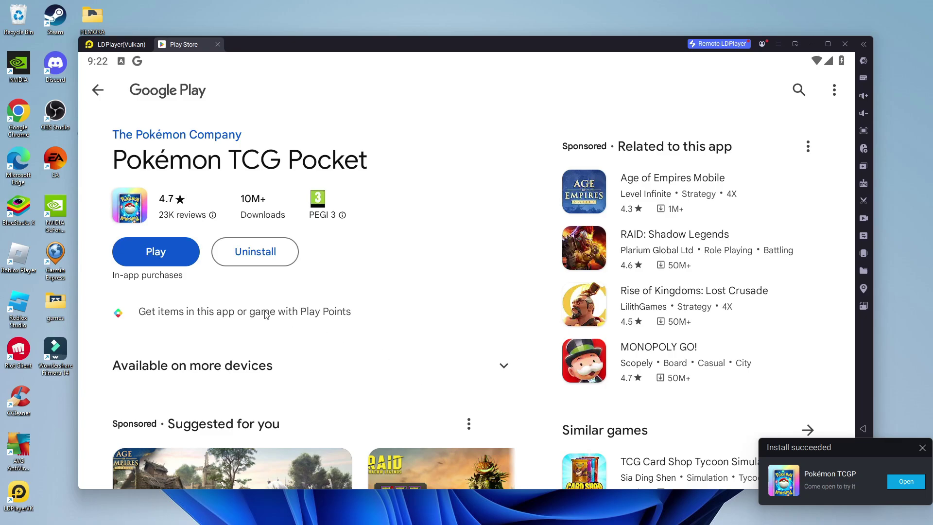
pyautogui.click(161, 262)
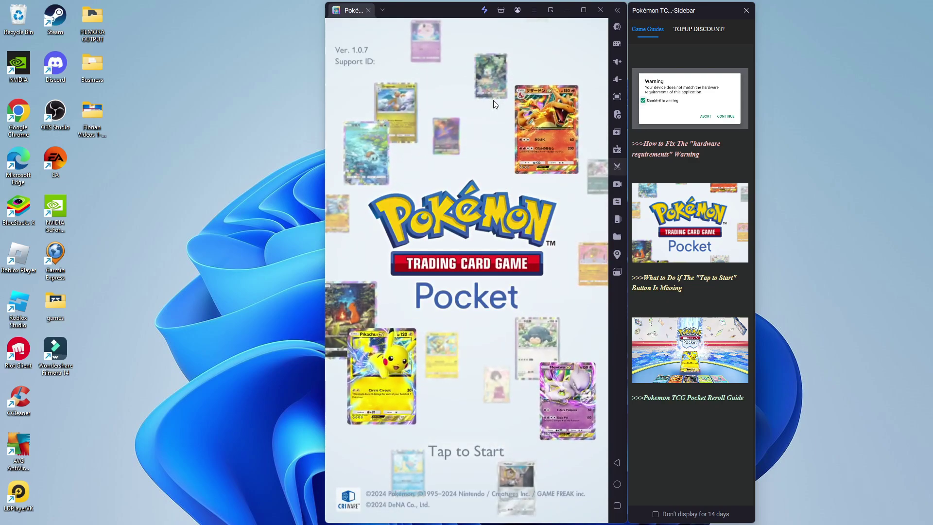
# Start from the title screen, skip the card pack animation, and accept the welcome screens.
pyautogui.click(469, 450)
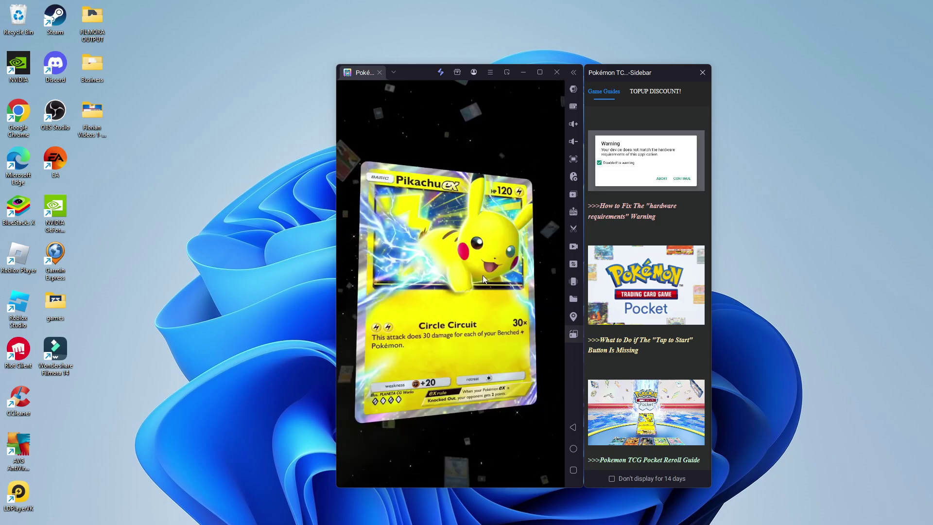
pyautogui.click(468, 227)
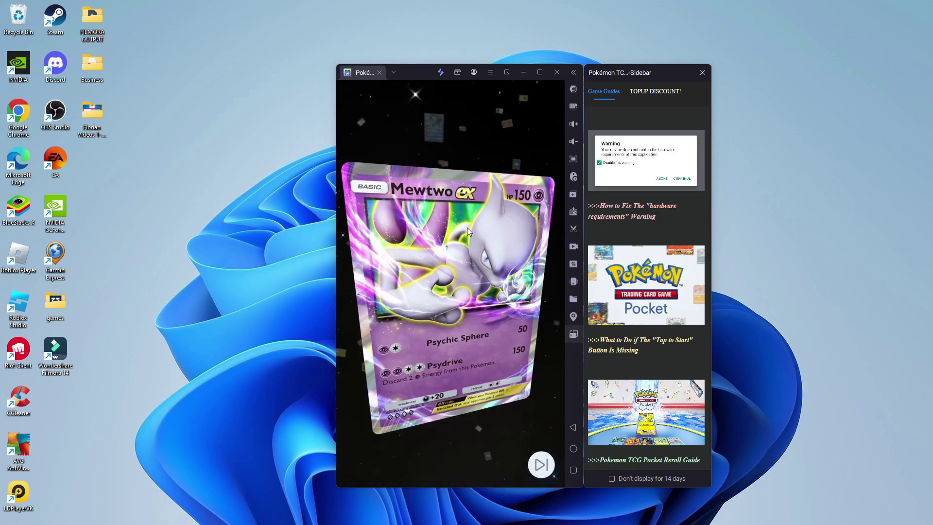
pyautogui.click(541, 465)
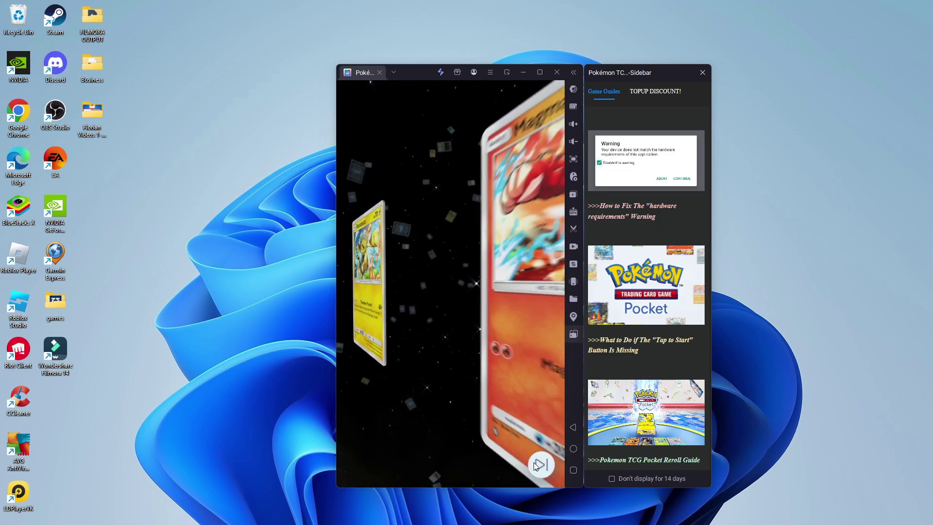
pyautogui.click(540, 455)
pyautogui.click(455, 411)
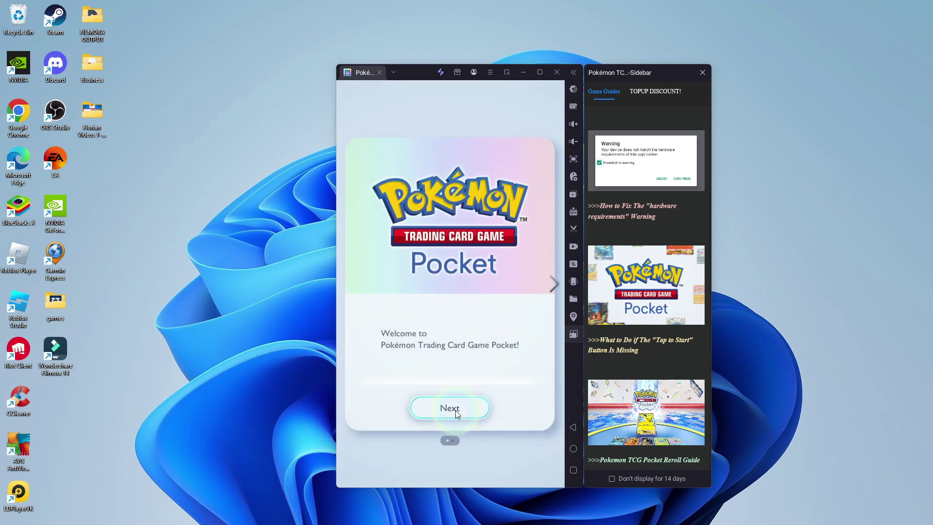
pyautogui.click(499, 407)
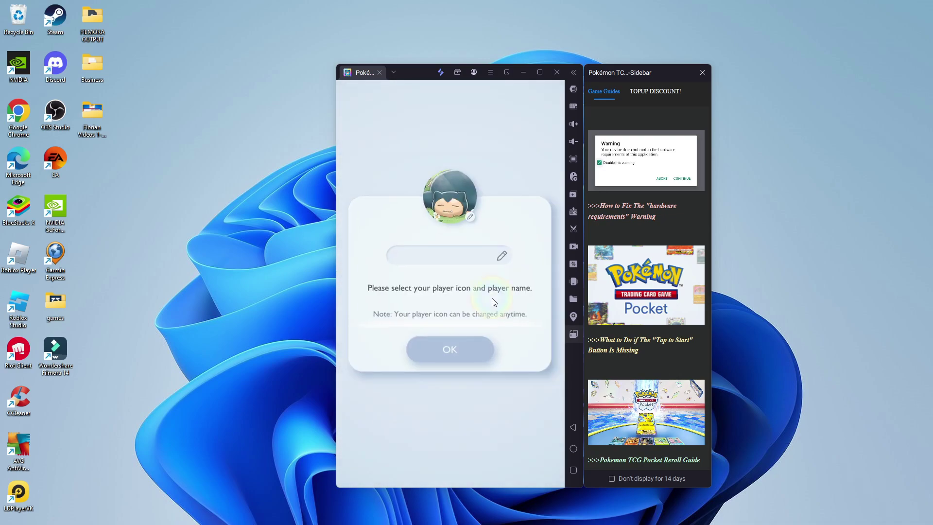